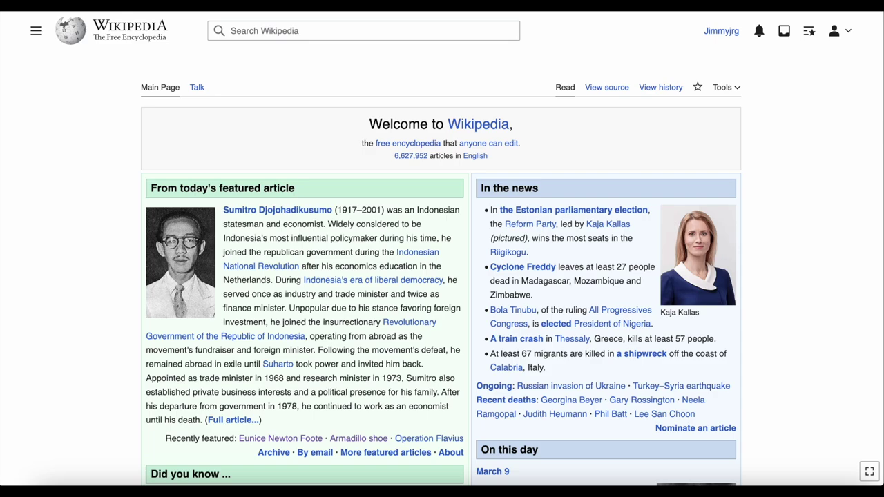
Step: Start the sandbox/4 subpage from Sandbox, write 'This is a new Sandbox' and publish it
click(845, 34)
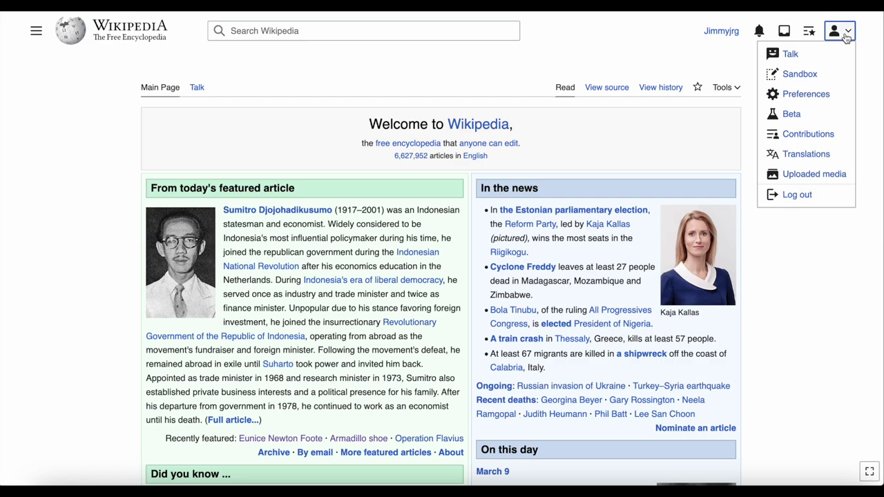
click(794, 74)
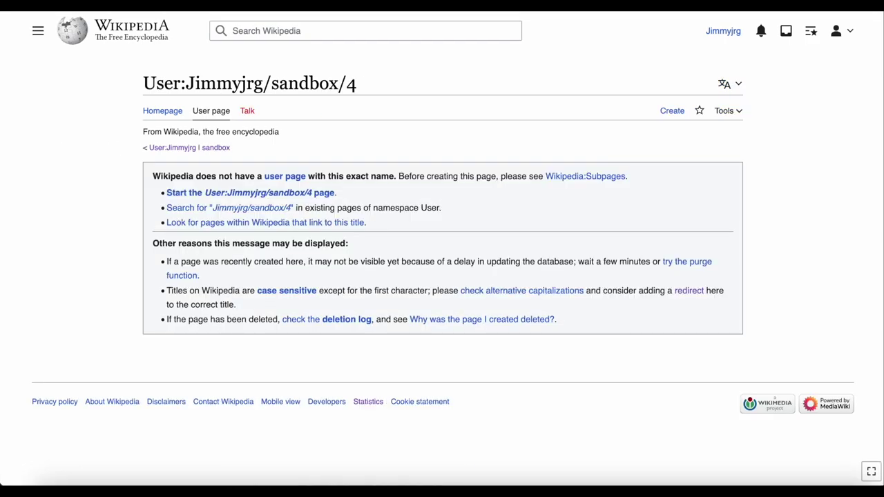
click(191, 196)
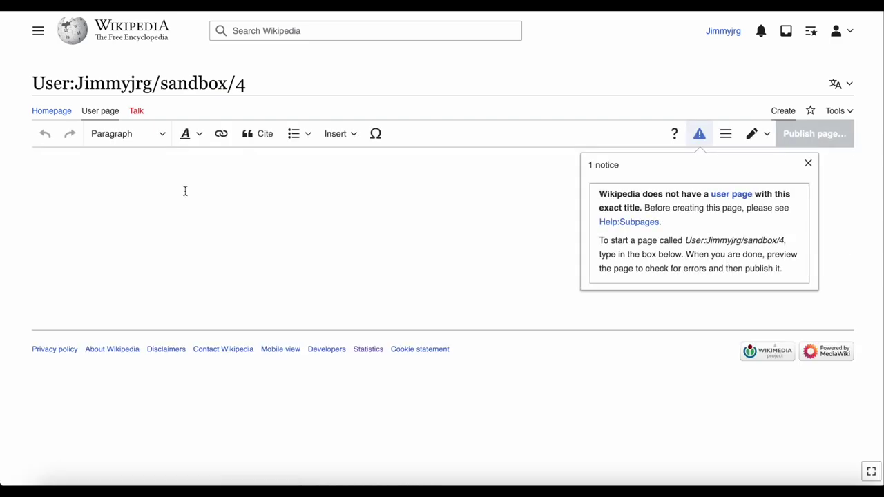
click(185, 192)
text(This is )
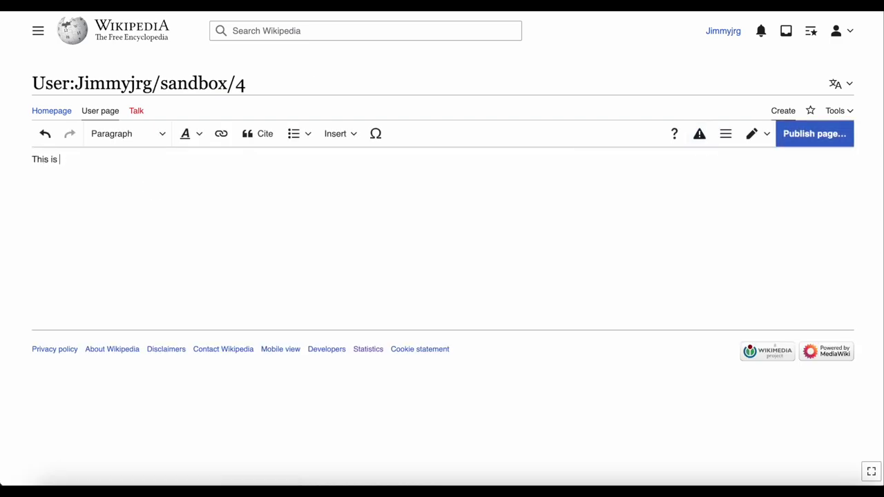
text(a new Sandbox)
click(811, 140)
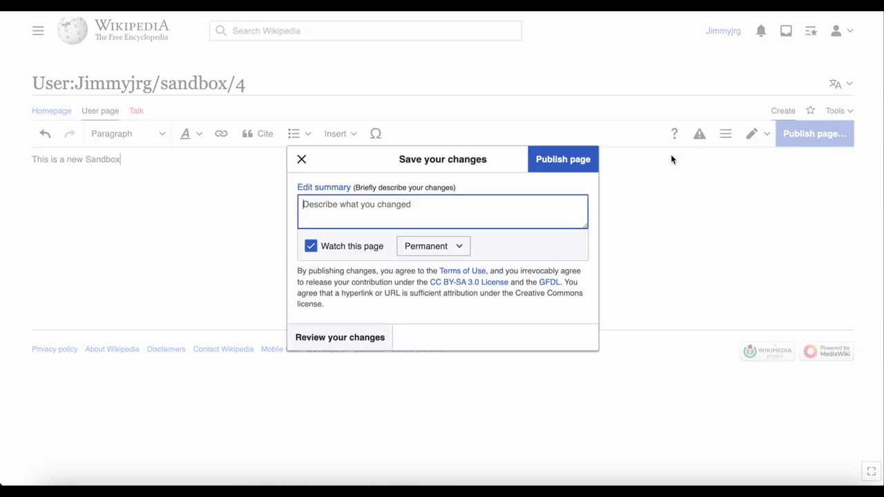
click(566, 167)
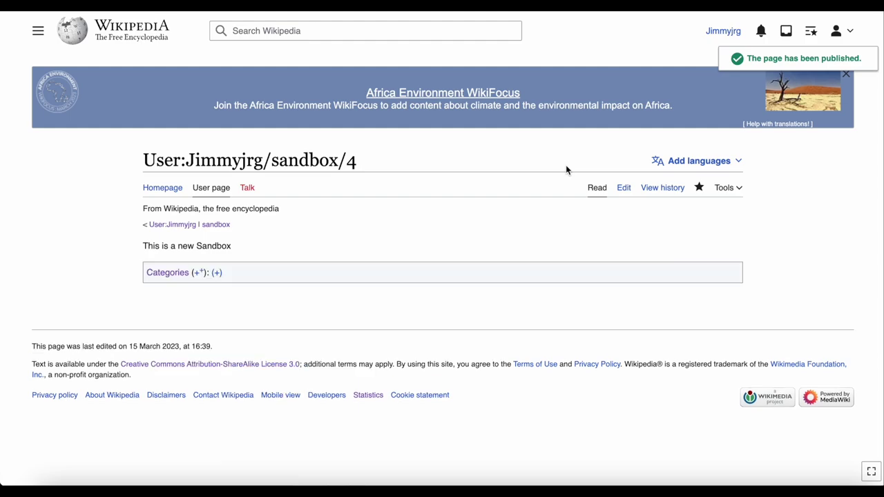
Step: Edit sandbox/4 and browse the Paragraph, text style, More, list and Insert menus without changes
click(624, 191)
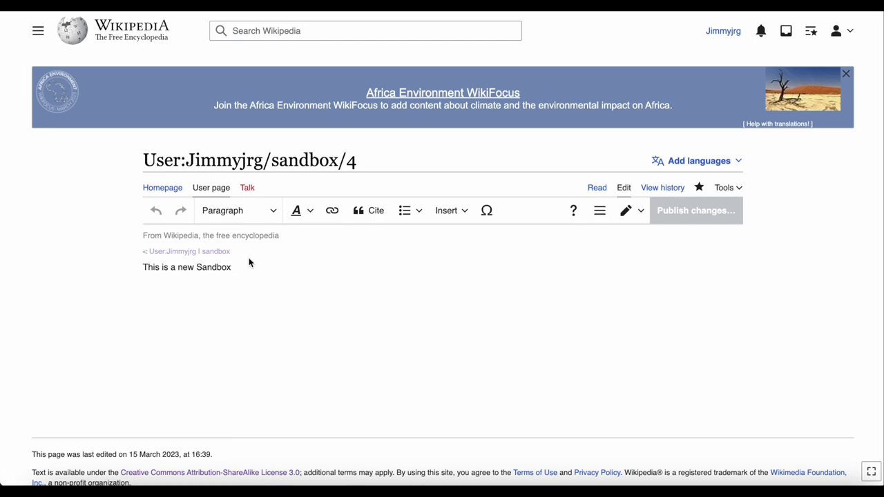
click(232, 220)
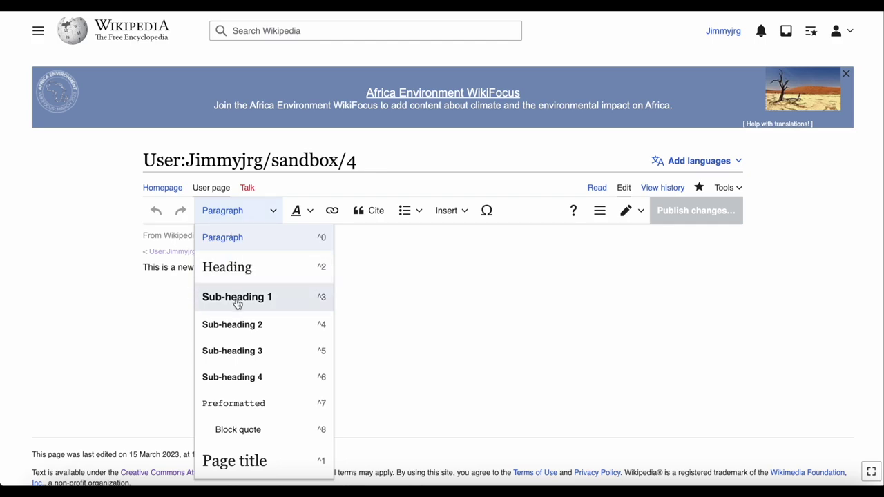
click(306, 217)
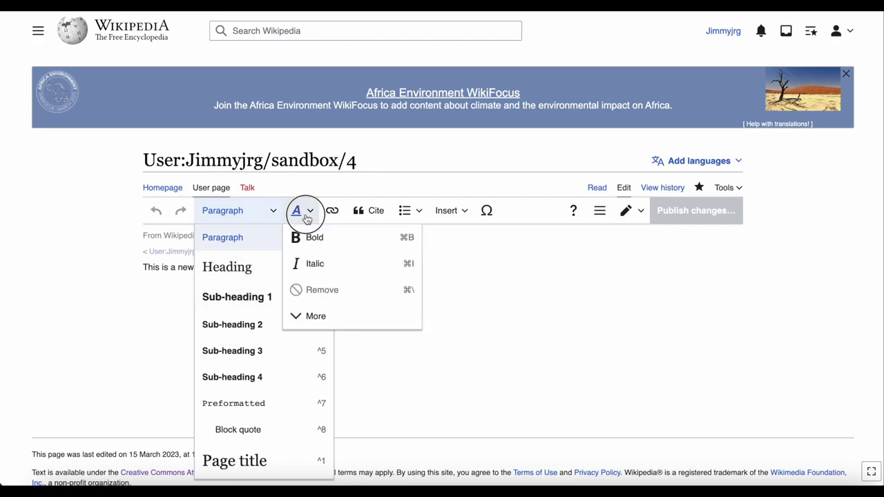
click(315, 315)
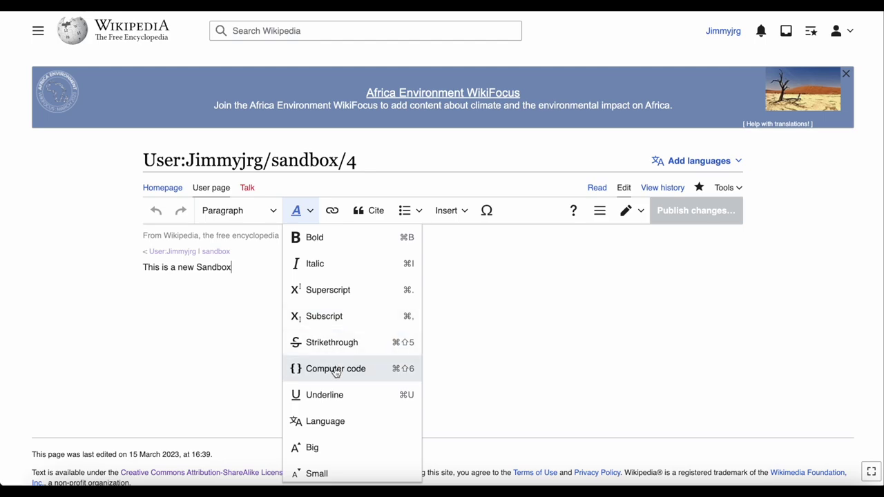
click(405, 212)
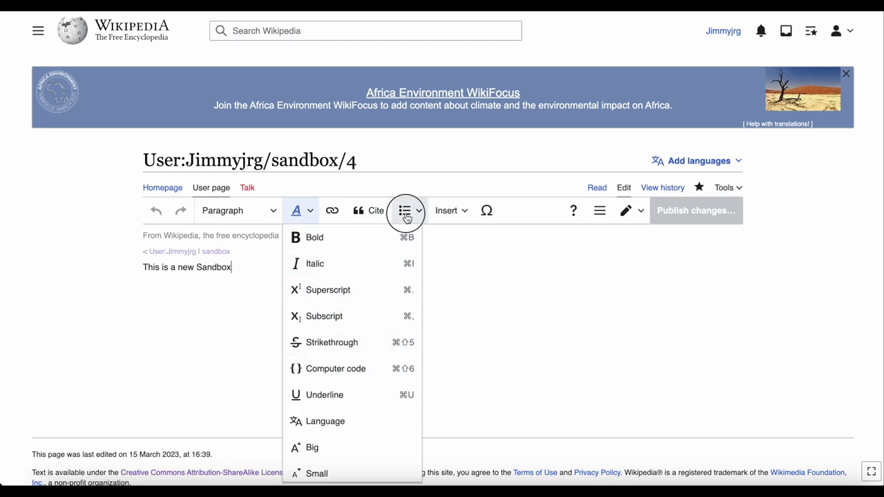
click(445, 212)
click(454, 318)
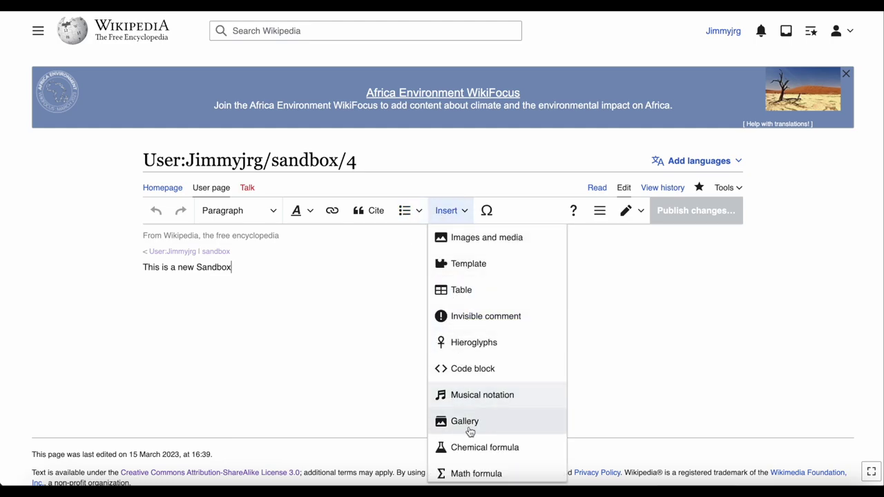
click(519, 215)
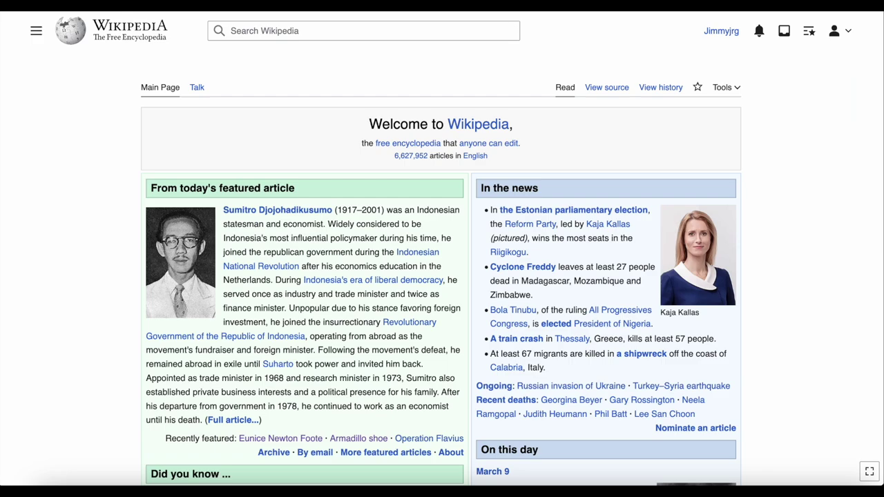
Step: Paste the research notes and possible reference link after the sandbox's first sentence
click(842, 33)
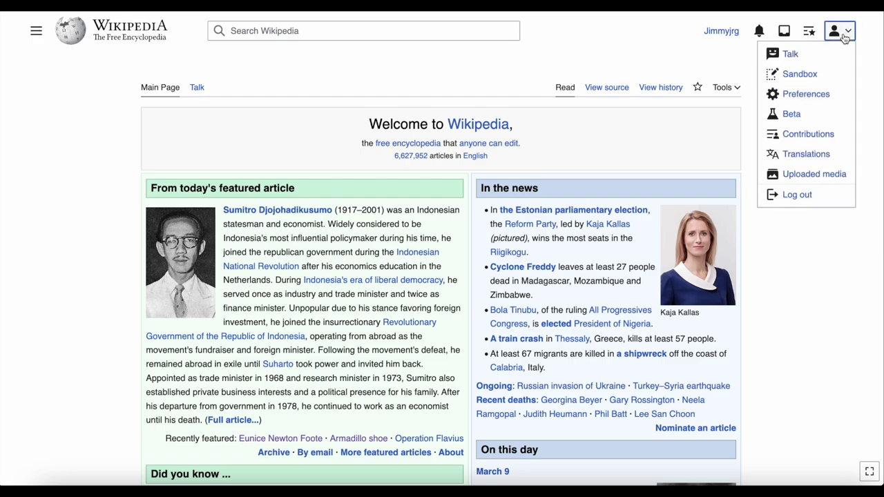
click(790, 75)
click(628, 113)
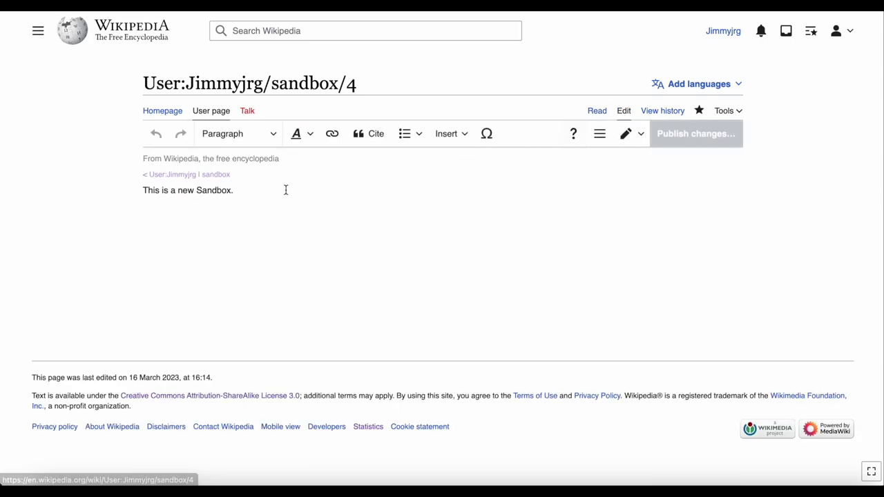
click(274, 192)
text(Page for John K. Ewers mentions scientist Jean Grant McIntyre and their child, Trisha Kotai-Ewers. Need to create their pages. Possible ref: http://adb.anu.edu.au/biography/ewers-john-keith-10138/text17901)
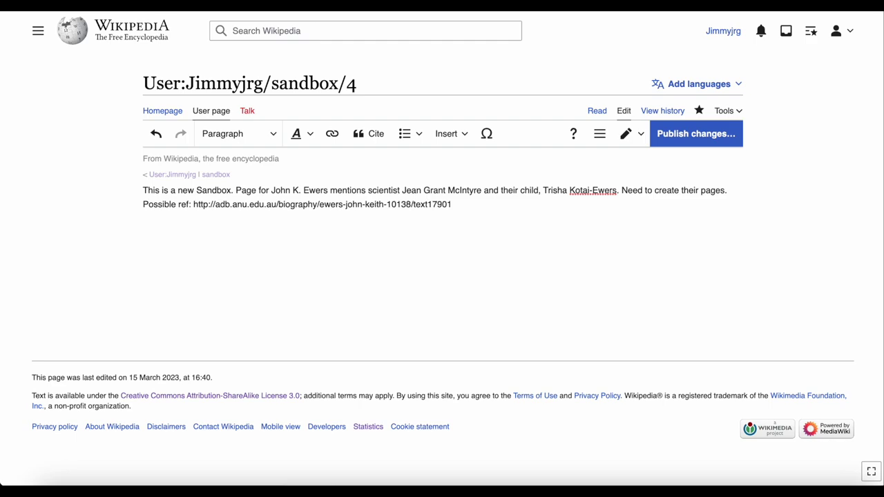
Step: Publish the sandbox changes with the edit summary 'notes'
click(685, 133)
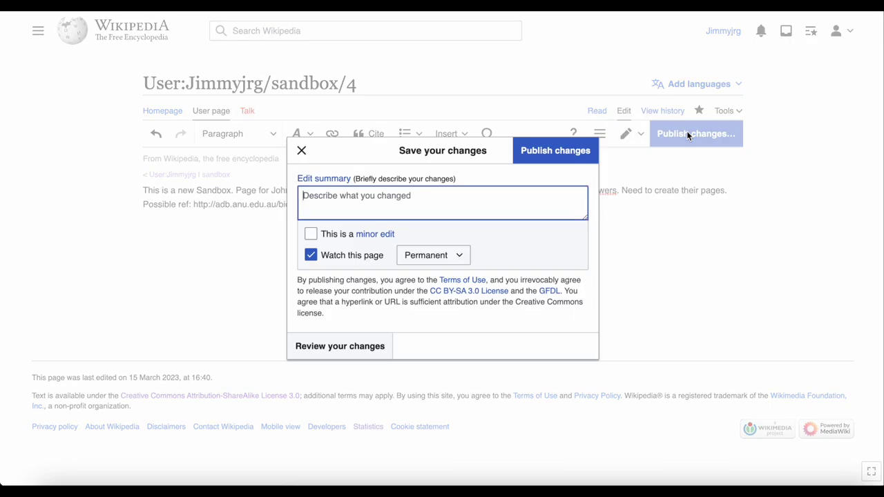
text(notes)
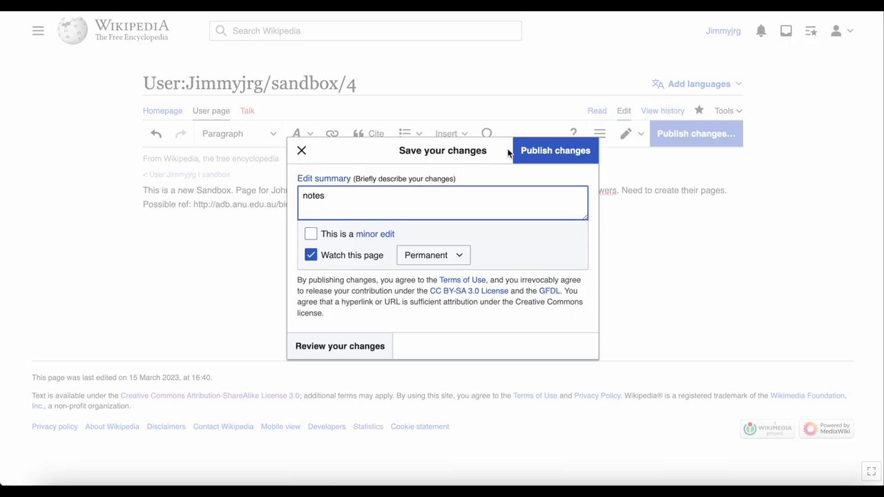
click(529, 156)
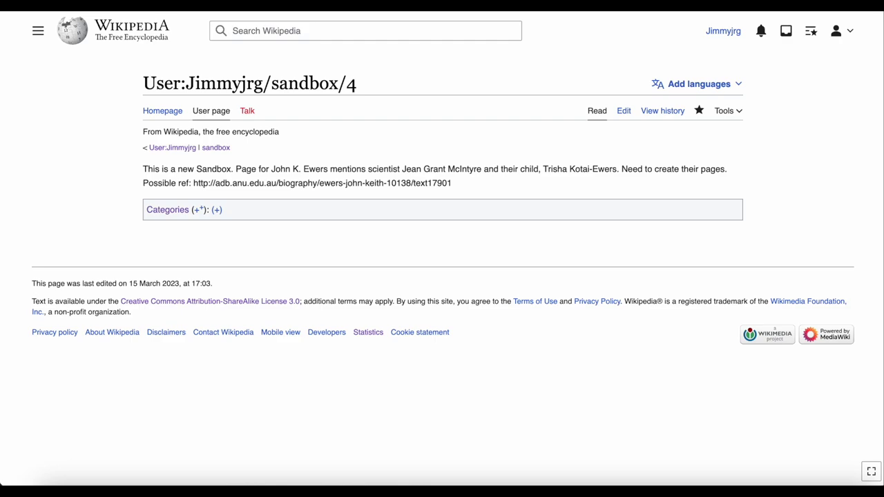
Step: Change the page address's trailing number to 3 to reach the user sandbox/3 page
click(321, 20)
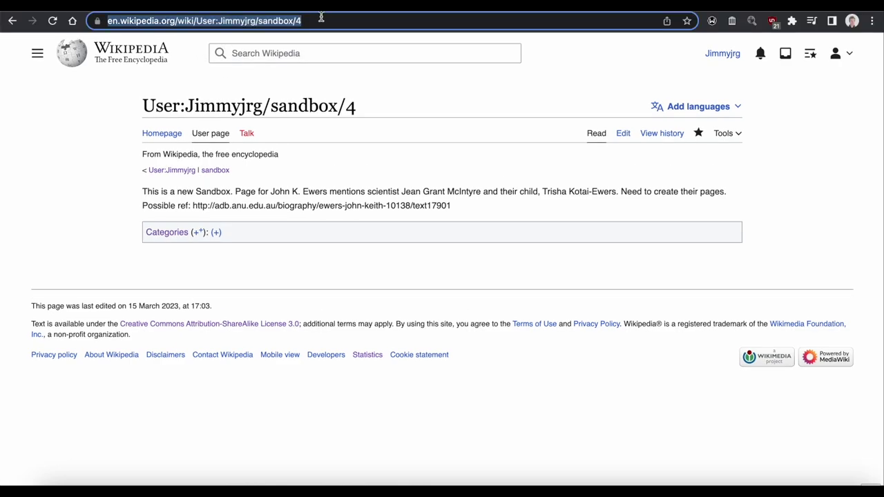
click(321, 18)
key(BackSpace)
text(3)
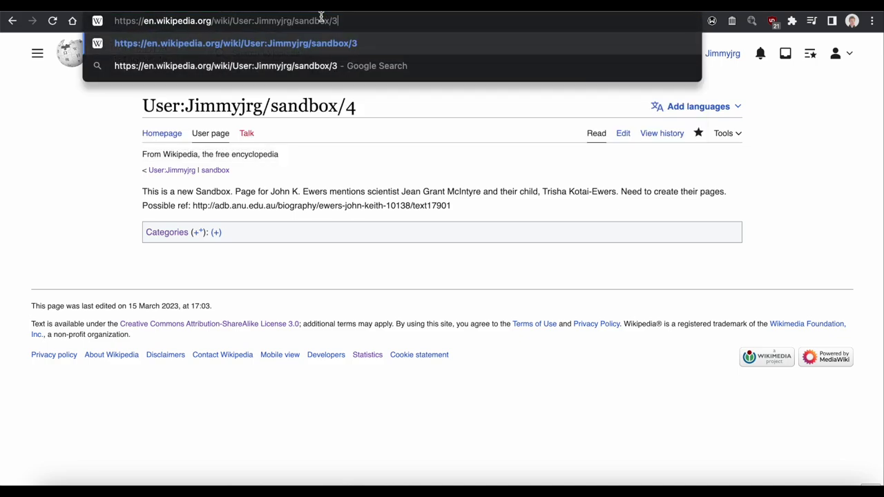
key(Return)
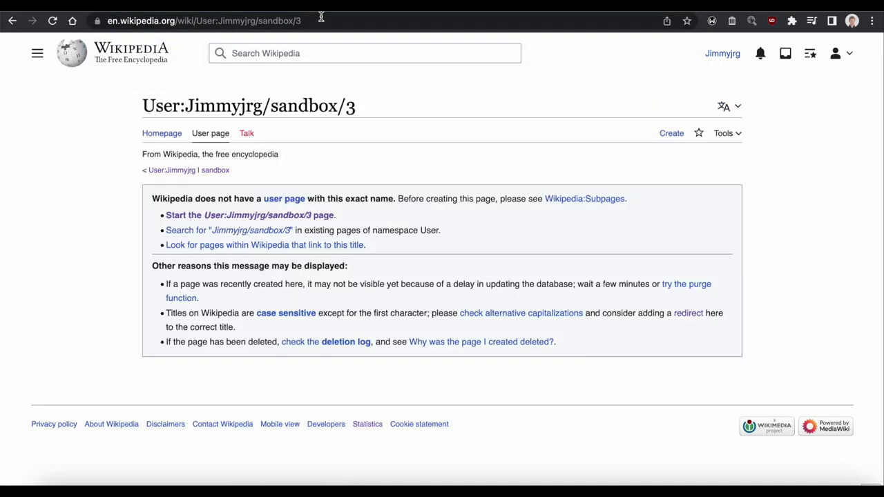
Step: Start sandbox/3 with the sentence 'I can do anything here!' and publish it
click(261, 218)
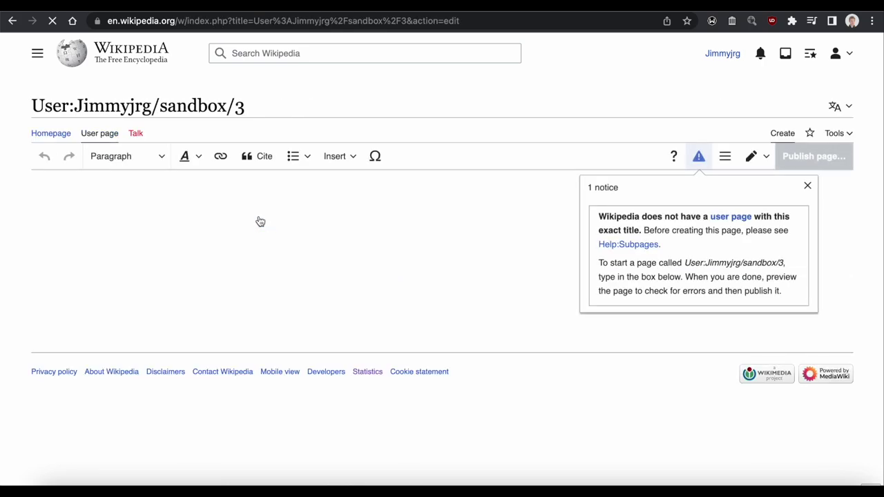
text(I ca)
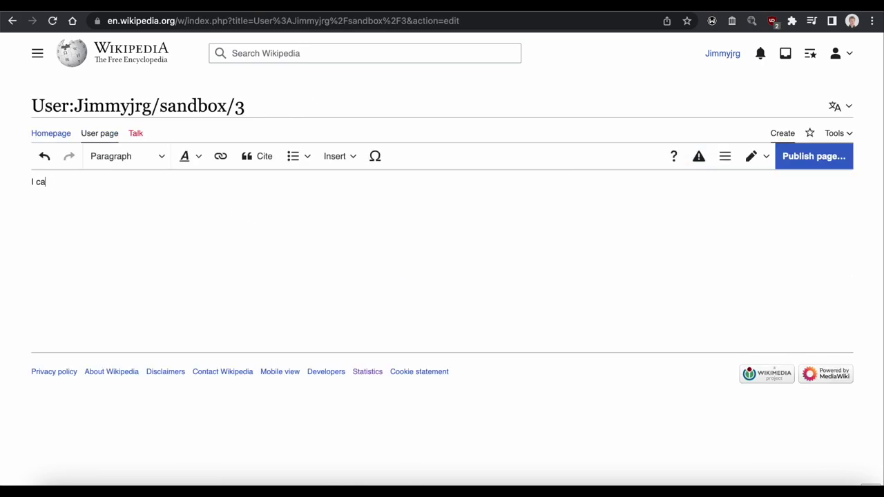
text(n do anythin)
text(g here!)
click(811, 156)
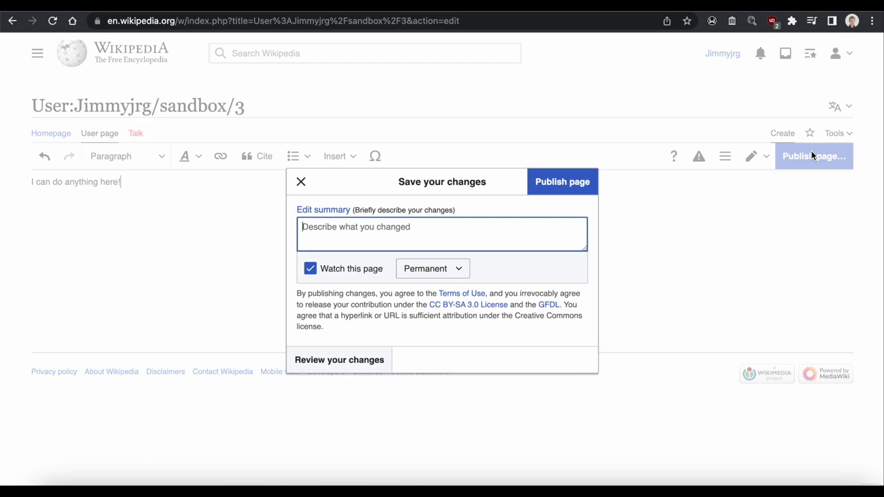
click(591, 183)
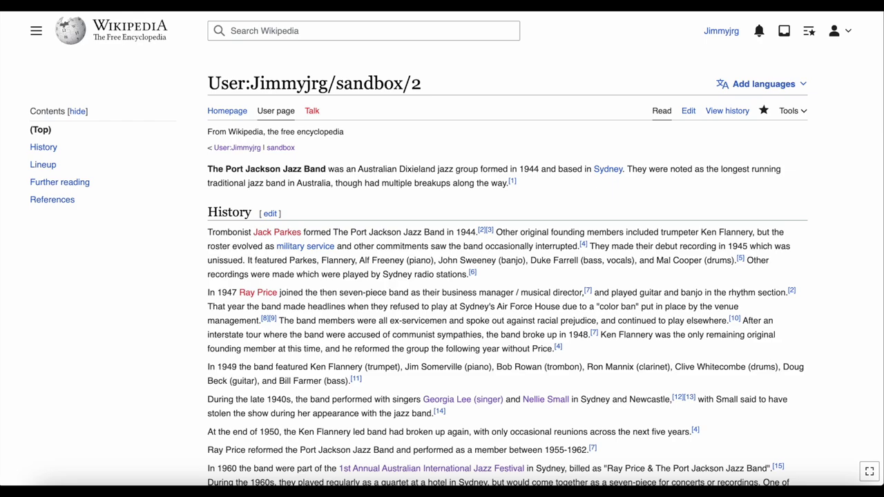
Step: Open the Move form for sandbox/2, choose the (Article) namespace and clear the old title
click(803, 113)
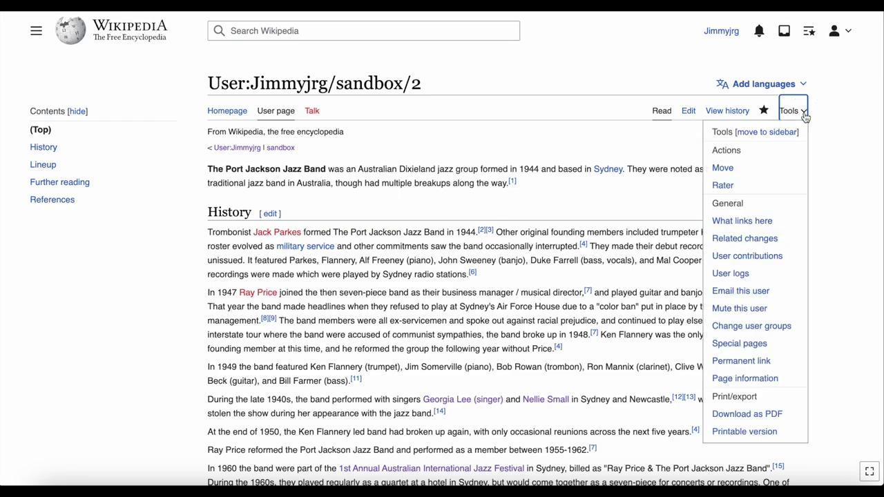
click(728, 168)
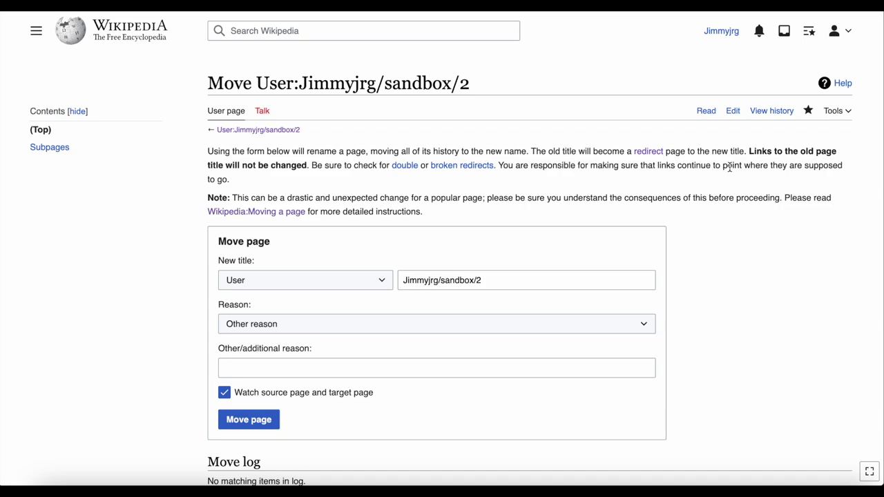
click(383, 279)
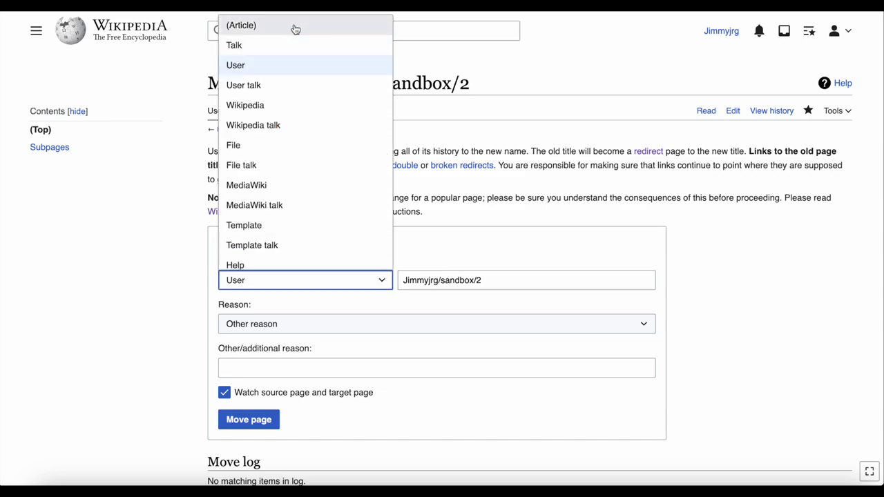
click(295, 26)
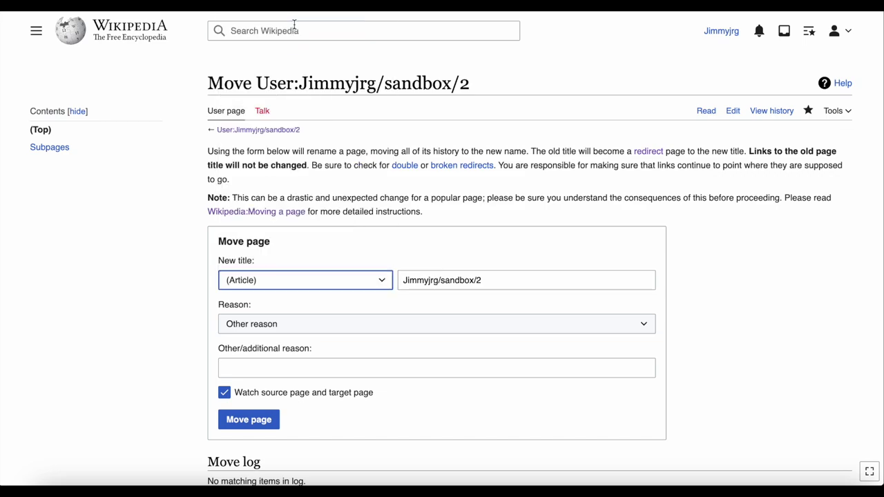
click(425, 280)
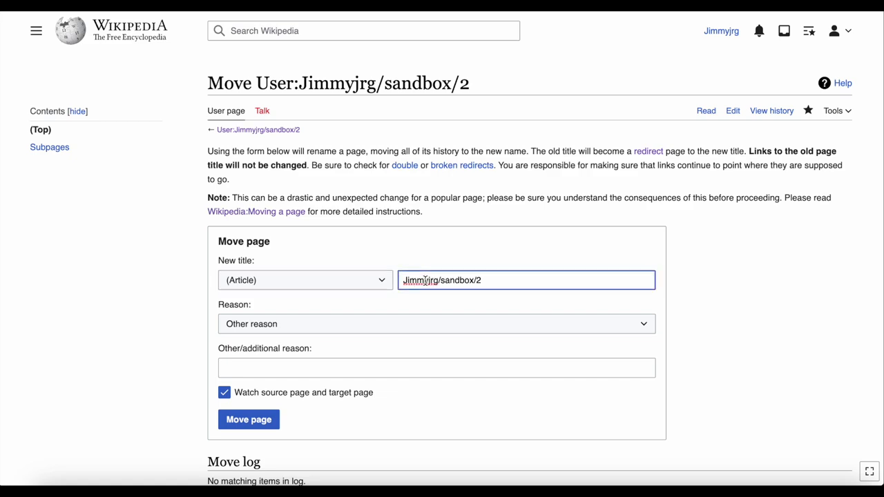
drag(483, 280, 395, 280)
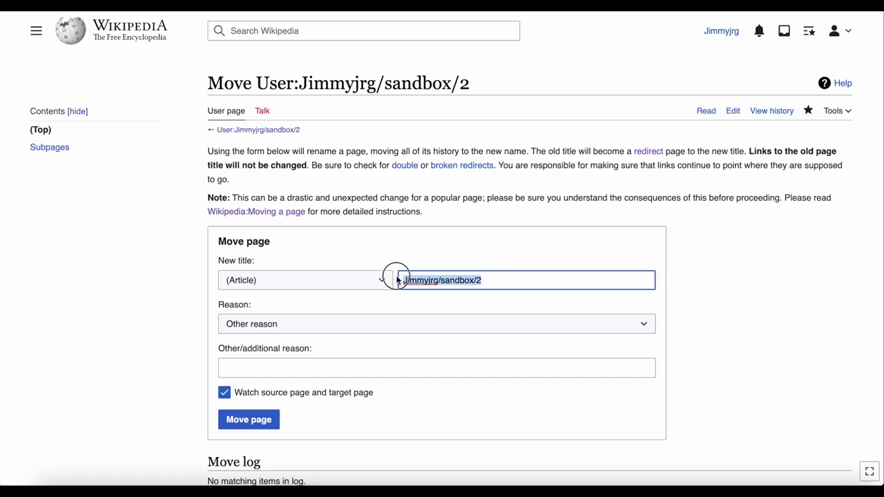
key(BackSpace)
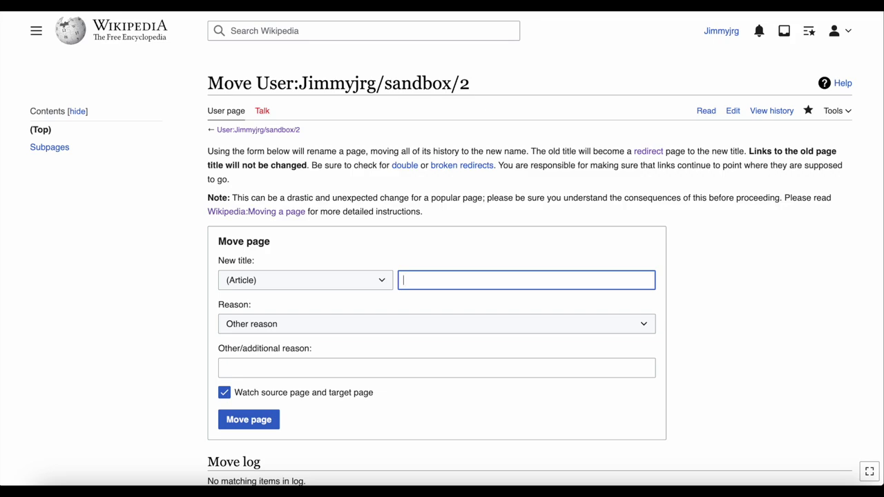
Step: Move the page to 'The Port Jackson Jazz Band' with reason 'Publish page to mainspace'
text(The Port Jackson Jazz Band)
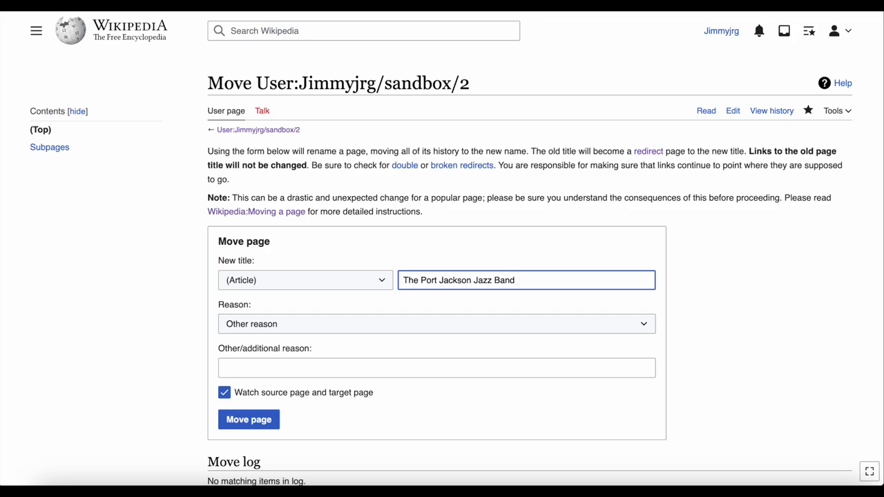
click(349, 324)
scroll(348, 324, down, 3)
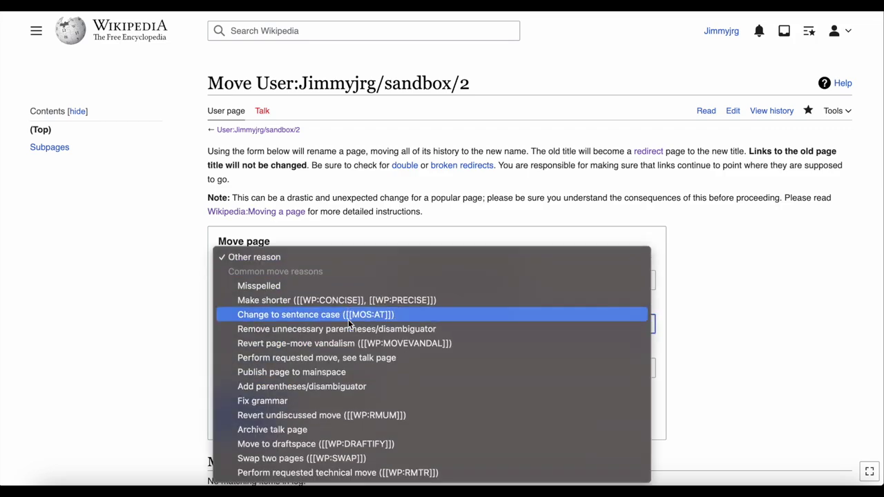
click(346, 371)
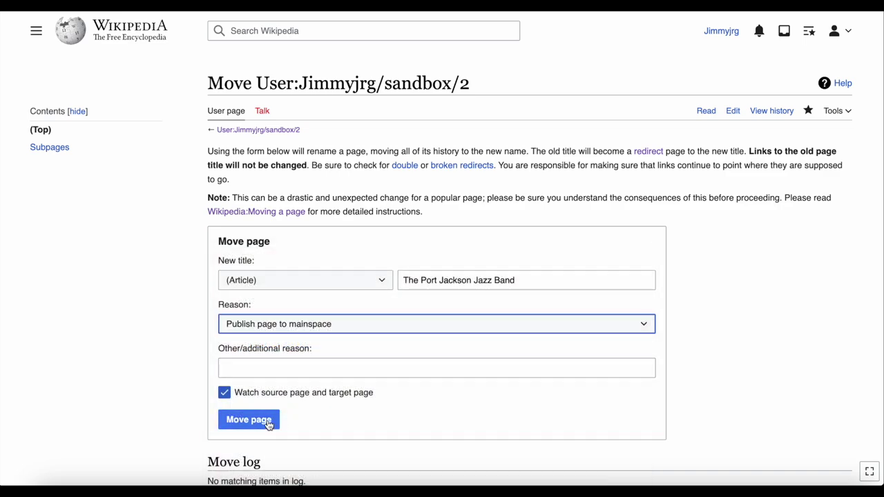
click(268, 424)
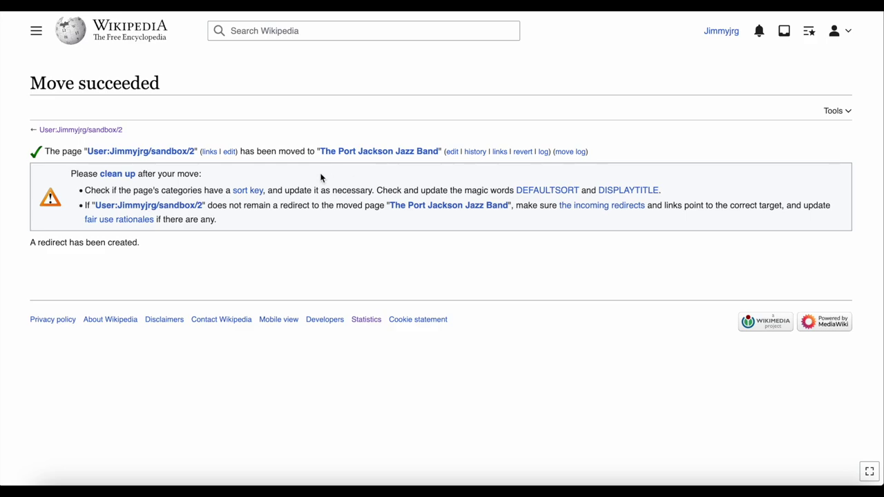
Step: Follow the old sandbox/2 link on the Move succeeded page to view its redirect
click(182, 155)
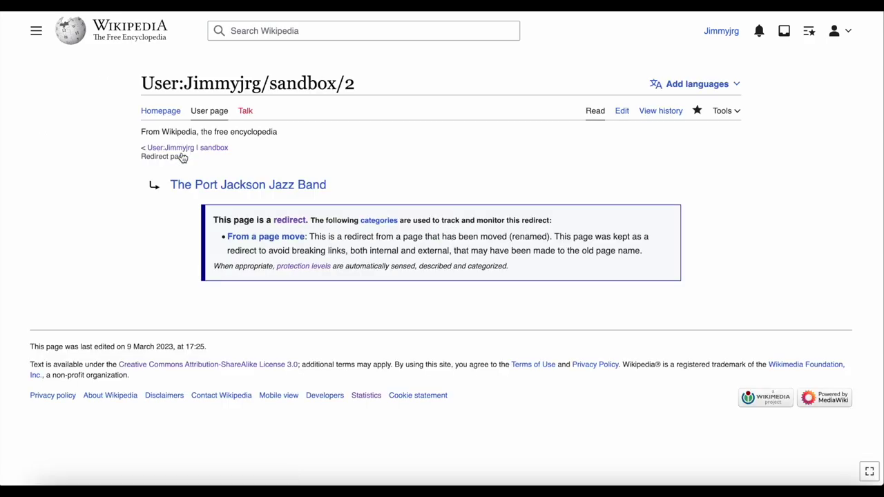
Step: Turn off the sandbox/2 redirect, delete its redirect template, and begin publishing the blank page
click(621, 112)
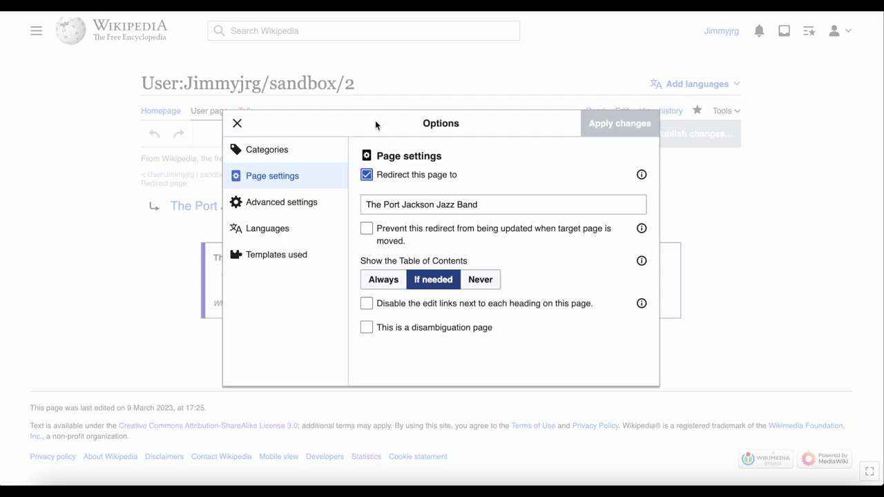
click(366, 175)
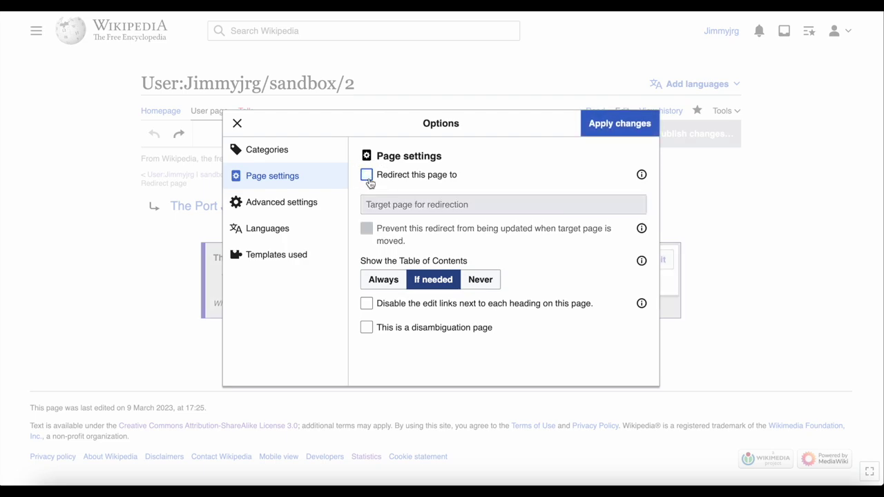
click(604, 131)
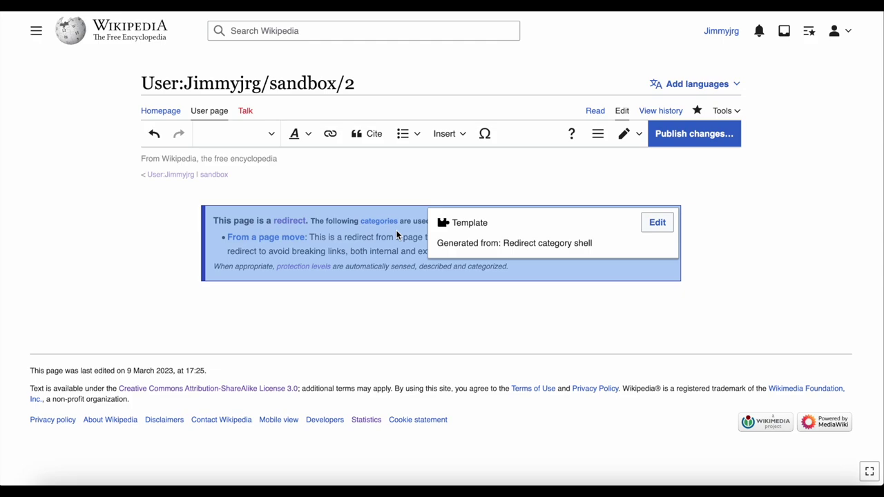
key(Delete)
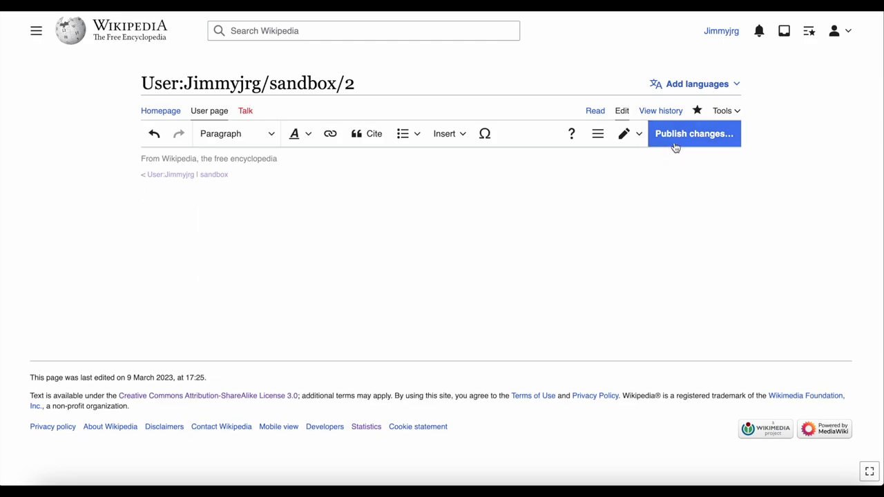
click(675, 148)
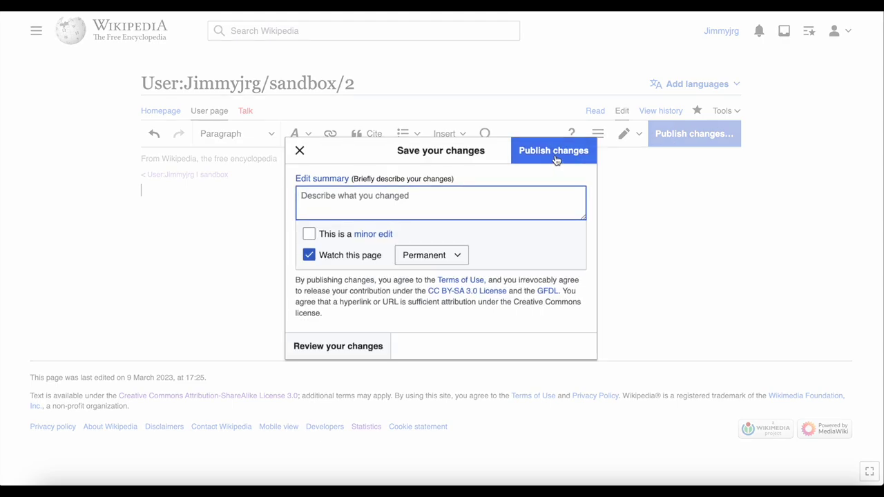